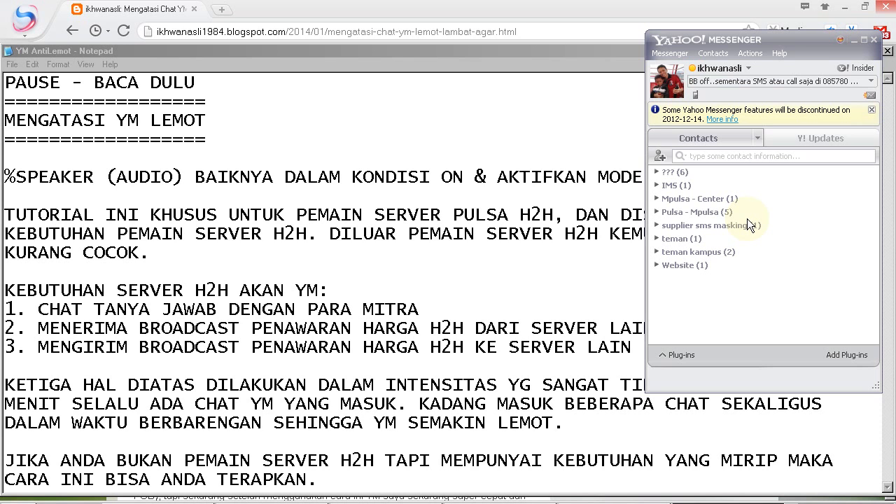
Switch to the browser and look through the blog article on fixing slow YM chat
left_click(357, 9)
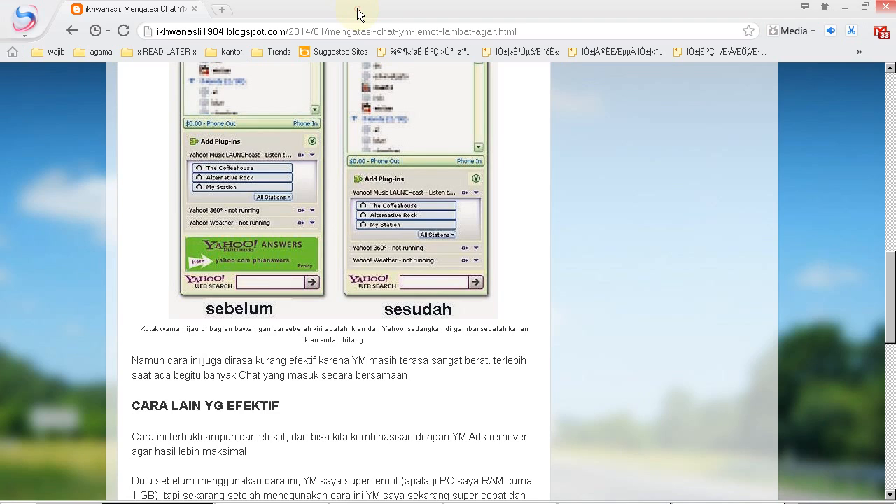
scroll(380, 262, "up", 10)
scroll(380, 262, "up", 2)
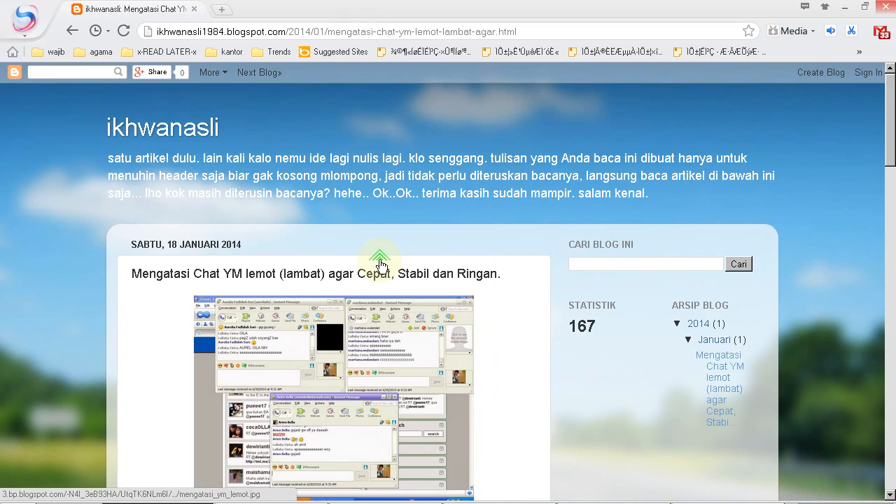
scroll(380, 263, "down", 4)
scroll(434, 313, "down", 10)
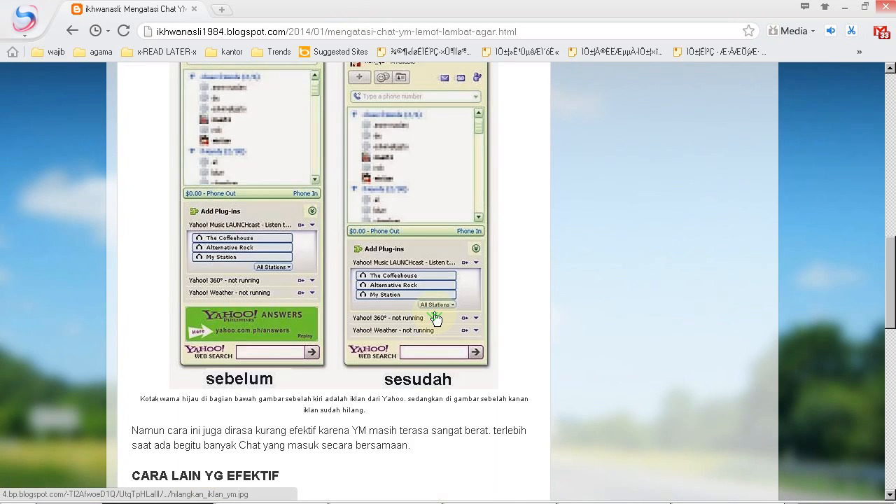
scroll(434, 312, "up", 10)
left_click(434, 311)
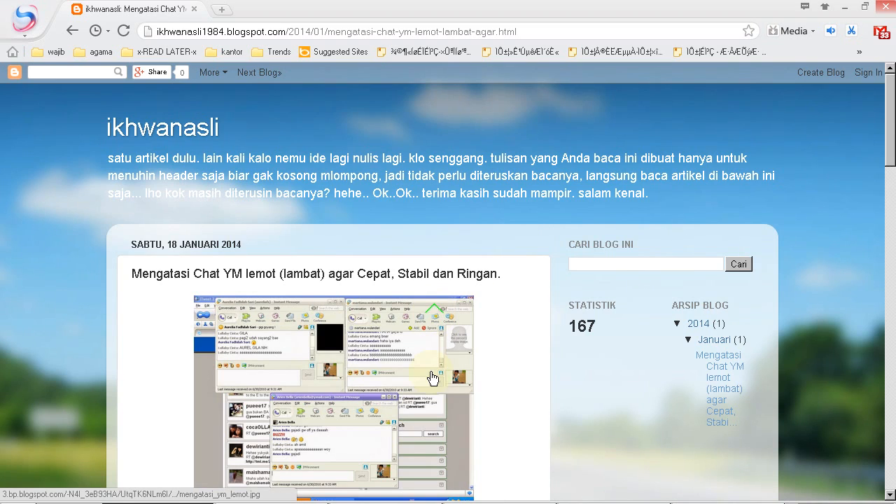
Return to the Notepad notes, switch to Yahoo! Messenger and look over its contact groups from ??? to Website
left_click(398, 503)
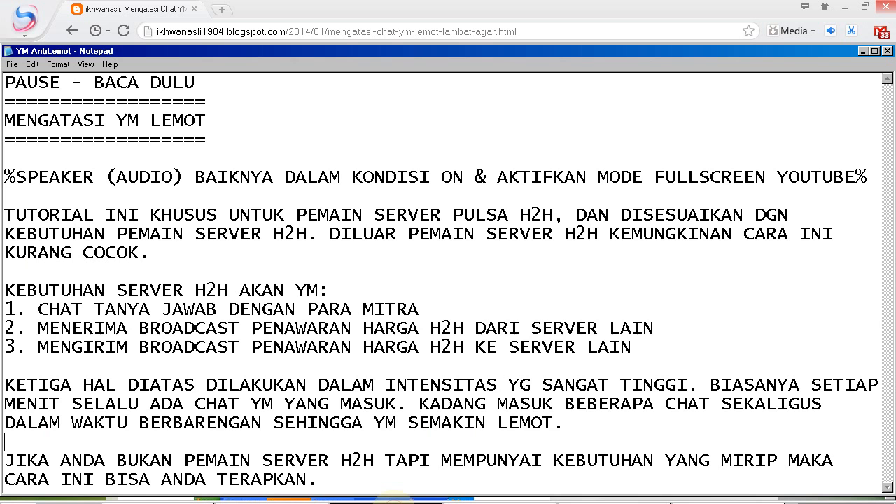
left_click(708, 502)
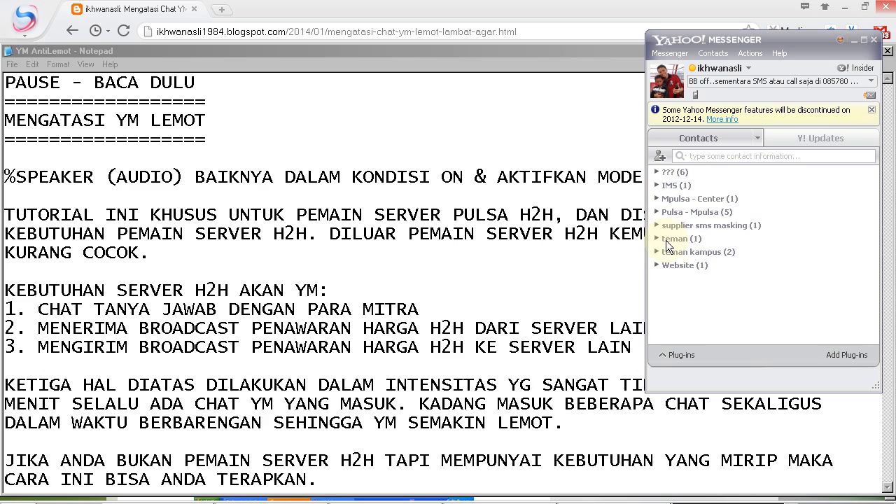
left_click(656, 265)
left_click(656, 264)
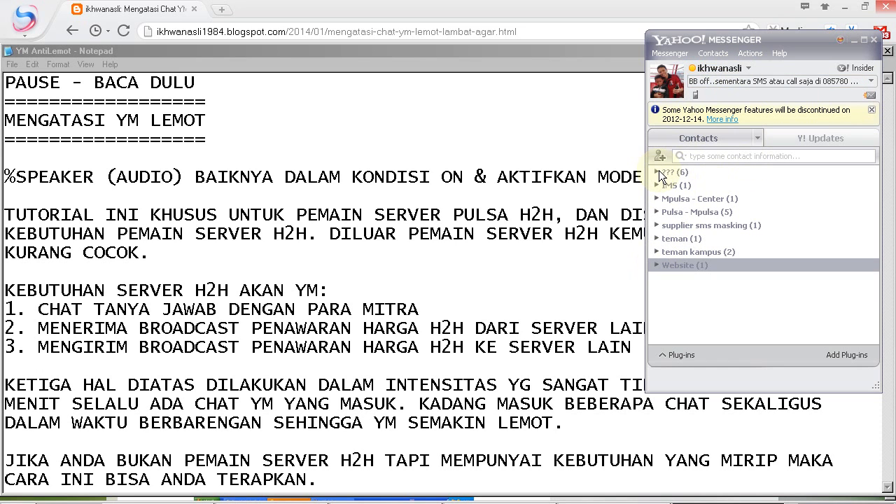
left_click(683, 175)
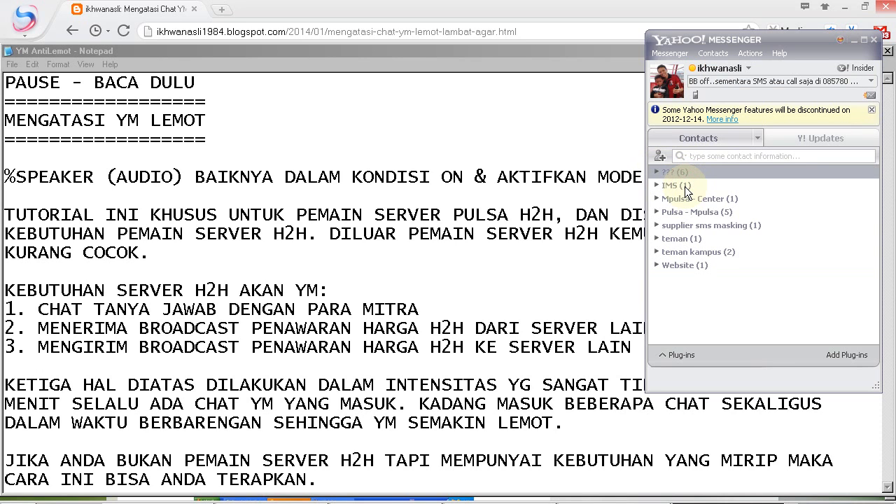
left_click(686, 186)
left_click(686, 201)
left_click(686, 213)
left_click(686, 226)
left_click(686, 240)
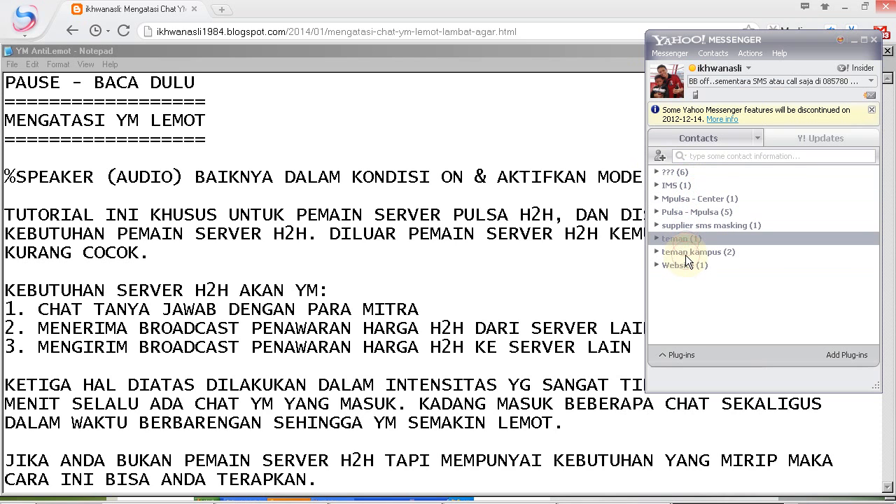
left_click(685, 254)
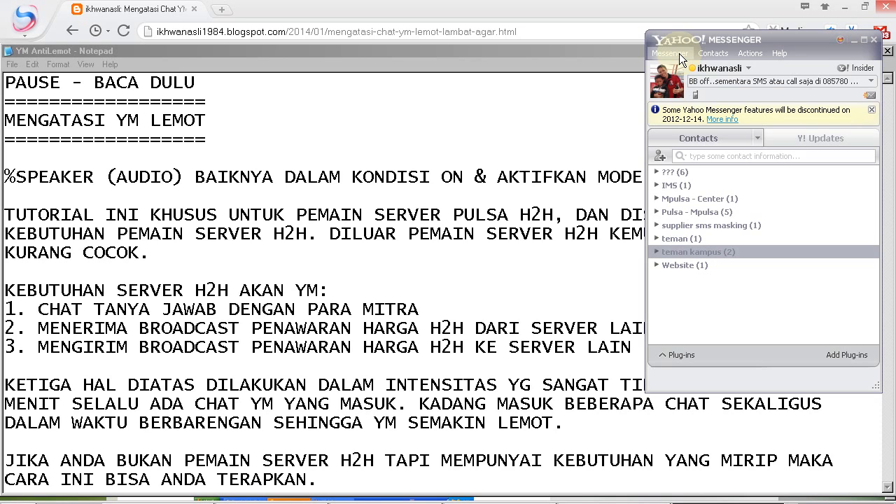
Open the Messenger preferences and turn off Show Yahoo! Messenger Insider in the General category
left_click(679, 53)
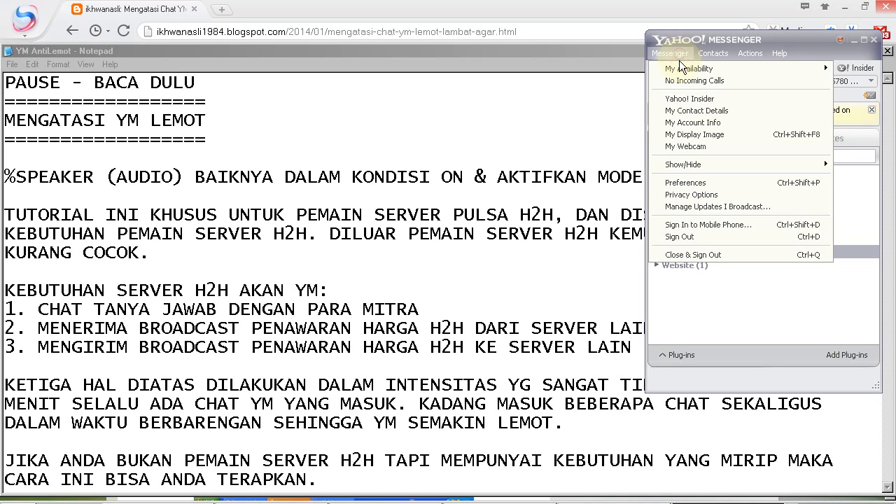
left_click(706, 184)
left_click_drag(701, 72, 460, 94)
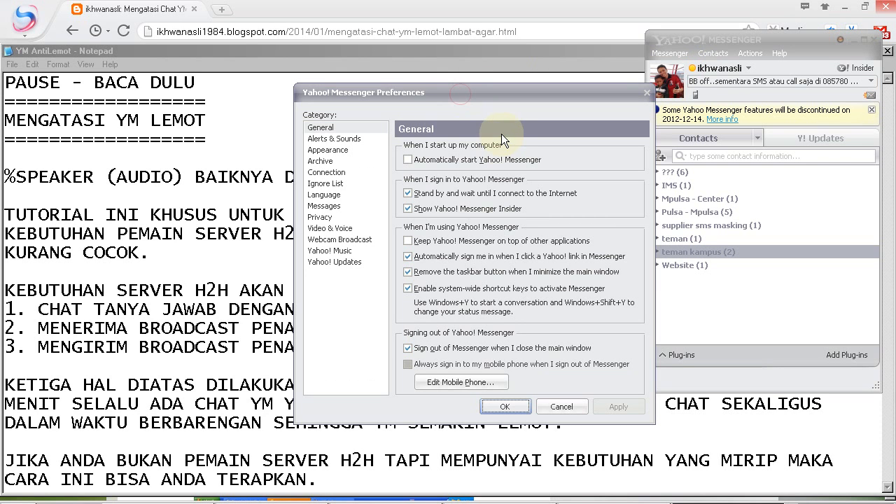
left_click(352, 138)
left_click(351, 152)
left_click(341, 129)
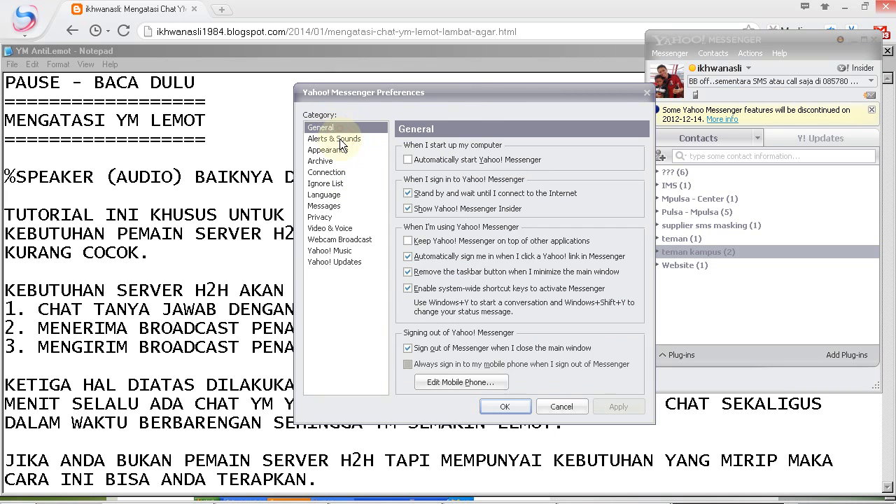
left_click(341, 140)
left_click(339, 151)
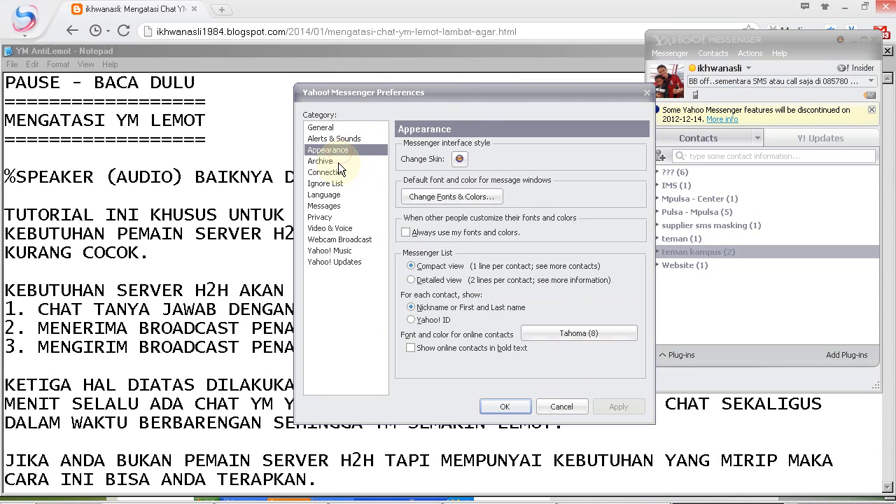
left_click(338, 161)
left_click(336, 128)
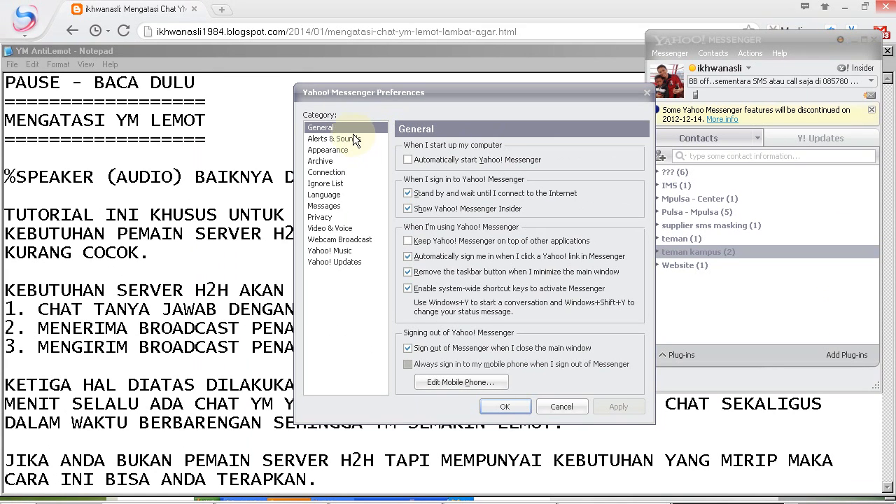
left_click(463, 208)
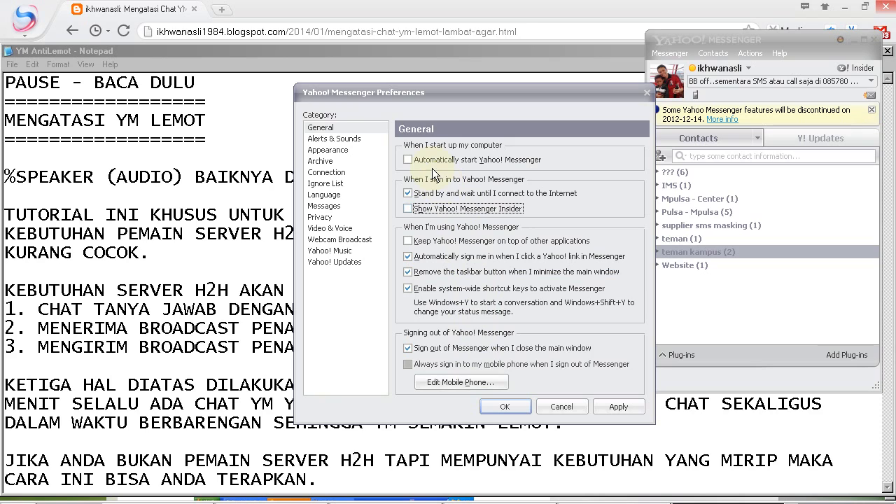
Examine the alert settings of each event listed in the Alerts & Sounds category
left_click(353, 140)
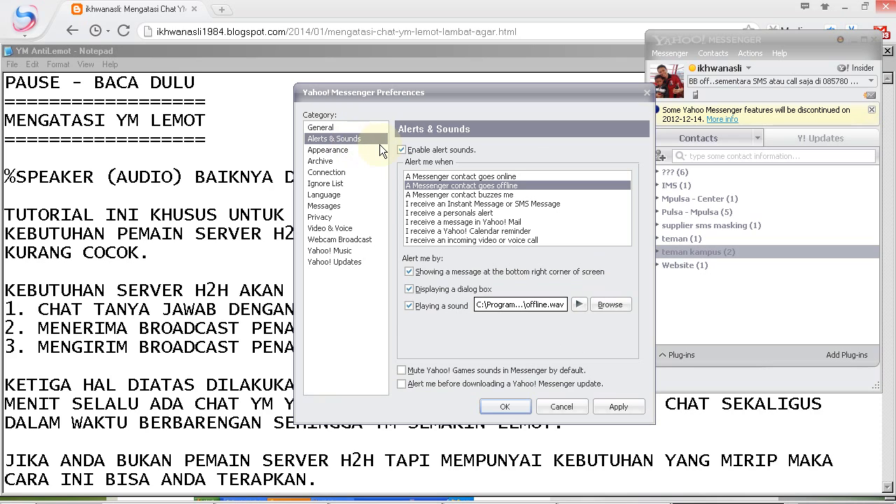
left_click(463, 177)
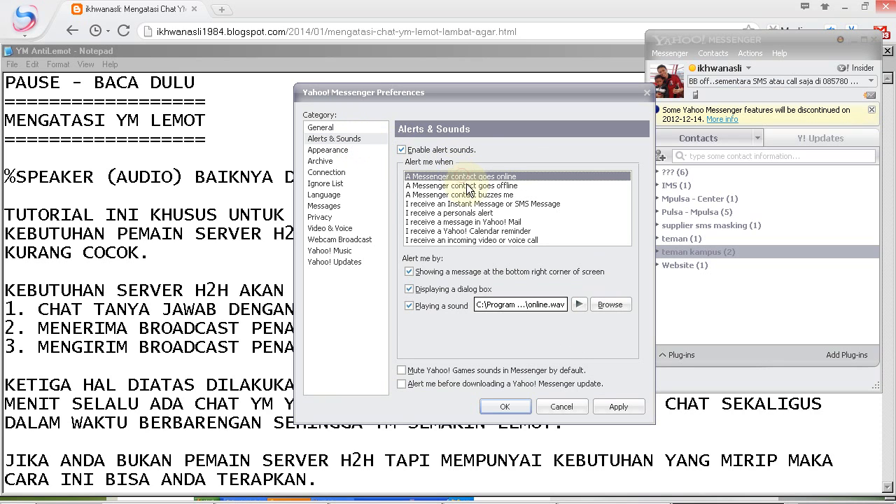
left_click(467, 185)
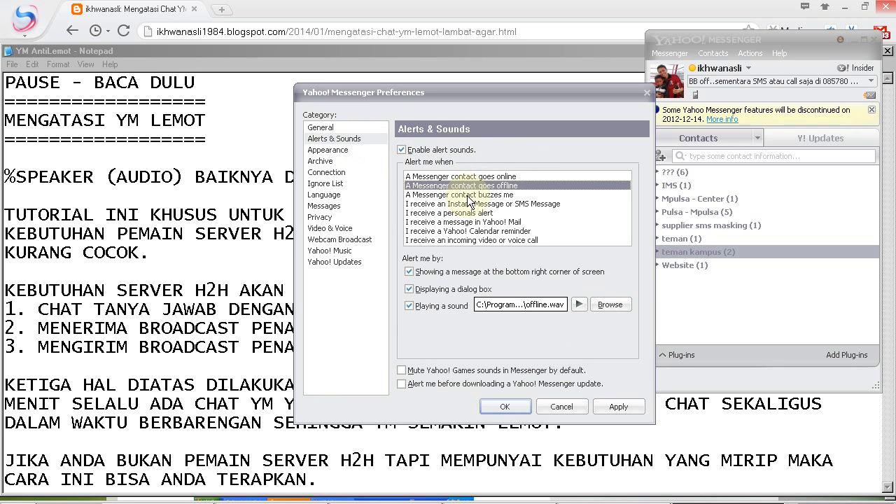
left_click(466, 195)
left_click(468, 203)
left_click(470, 179)
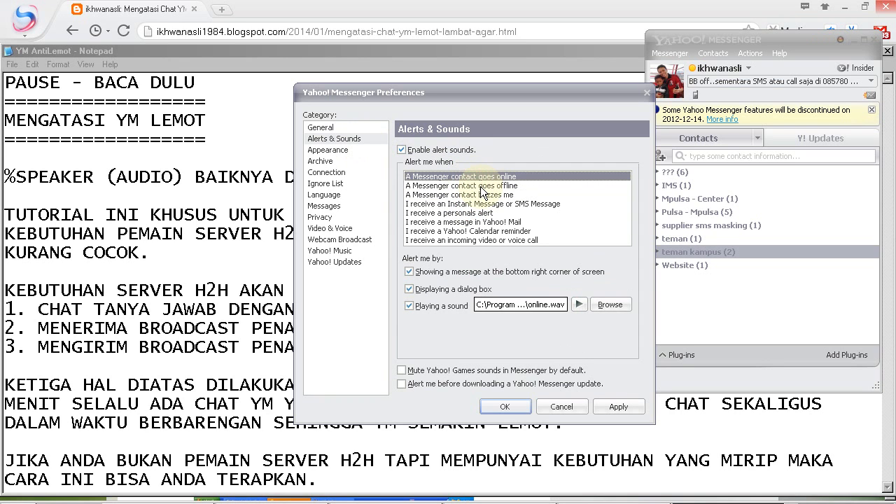
left_click(480, 187)
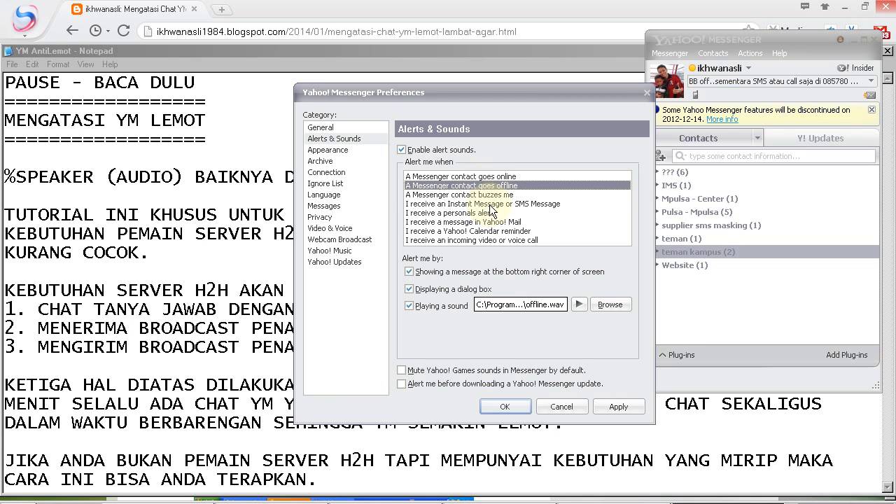
left_click(483, 195)
key("Down")
key("Down")
key("Down")
key("Down")
key("Down")
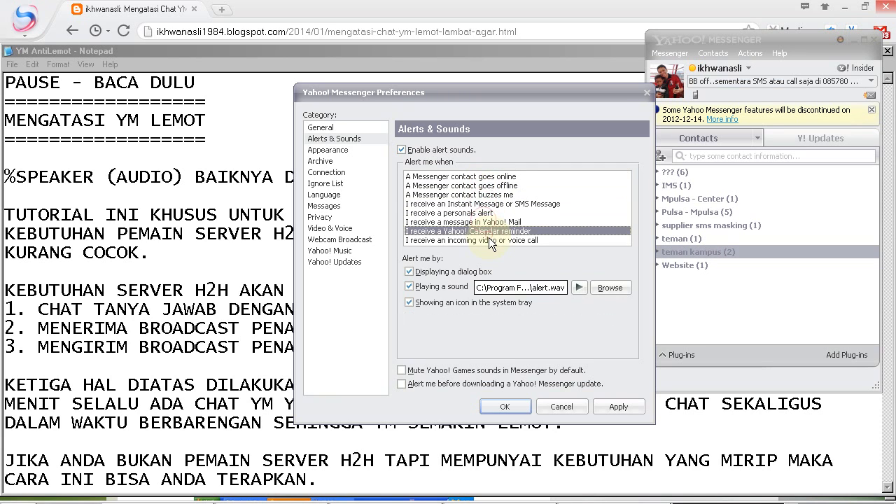
Turn off the corner message, dialog box and sound alerts for a Messenger contact going online
left_click(487, 176)
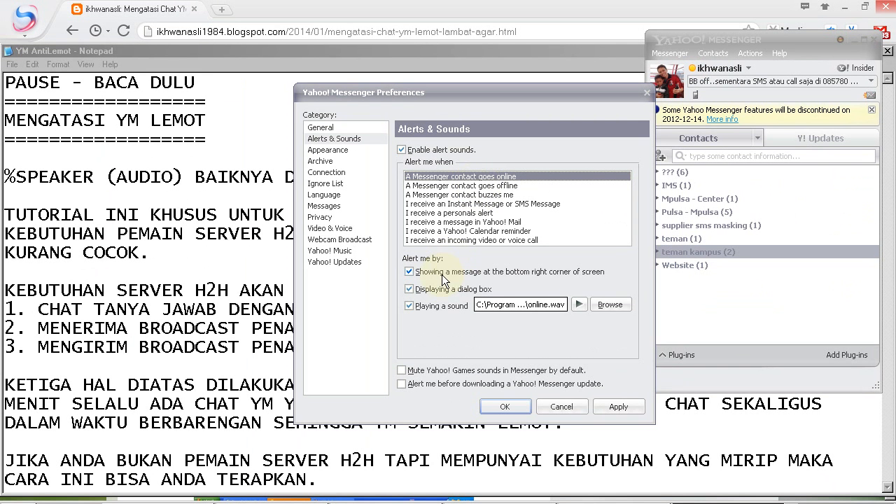
left_click(406, 361)
left_click(445, 289)
left_click(448, 305)
Disable the corner message, dialog box and sound alerts for a Messenger contact going offline
left_click(487, 186)
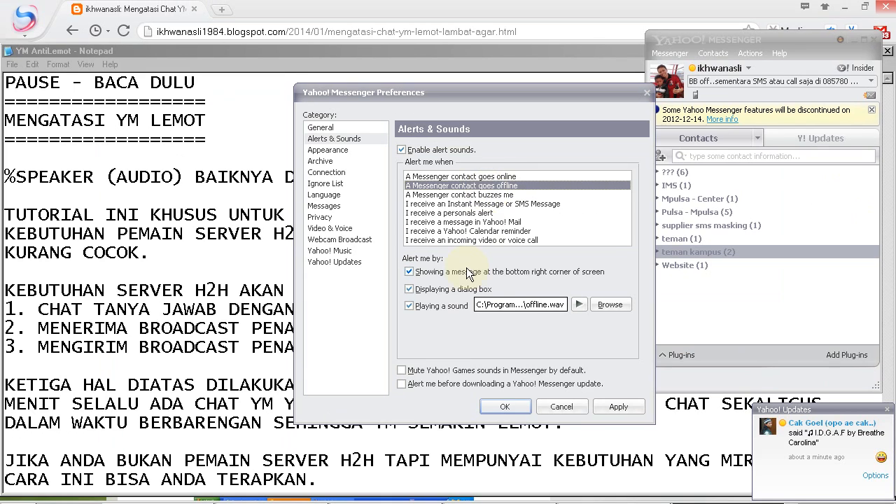
left_click(332, 354)
left_click(454, 291)
left_click(441, 307)
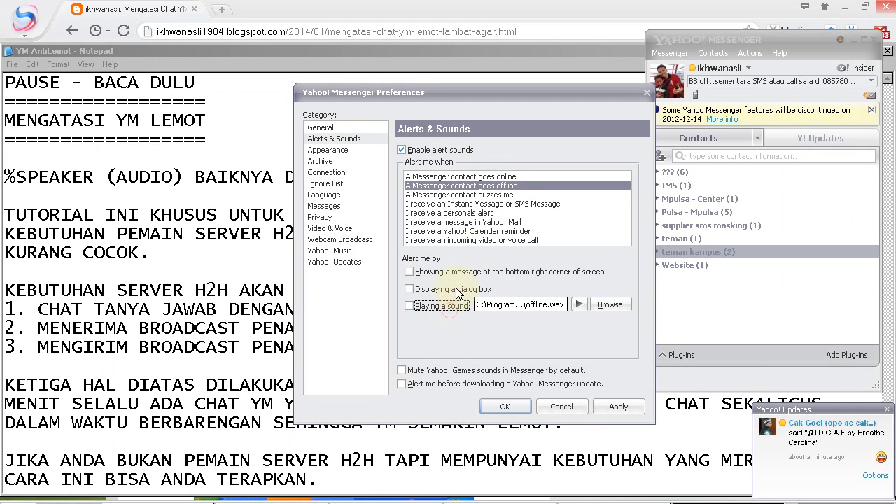
Check the buzz and instant message alerts, and turn off the dialog box, sound and tray icon for a personals alert
left_click(470, 195)
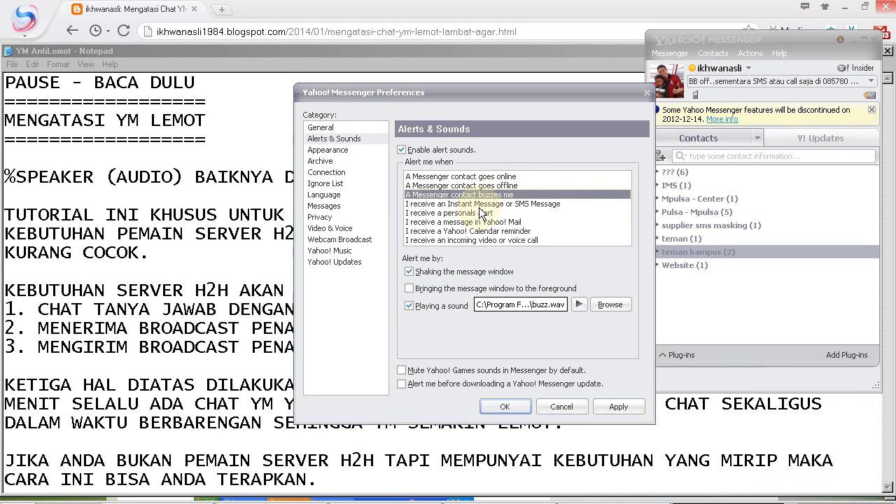
left_click(480, 204)
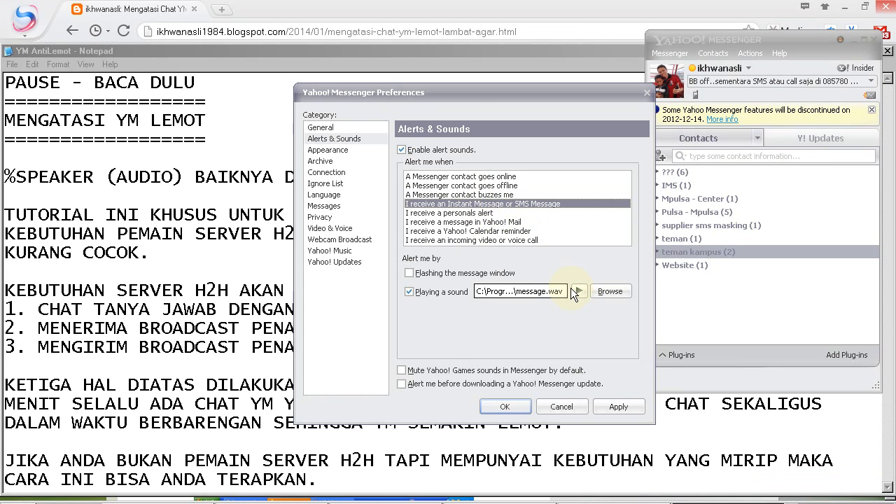
left_click(497, 213)
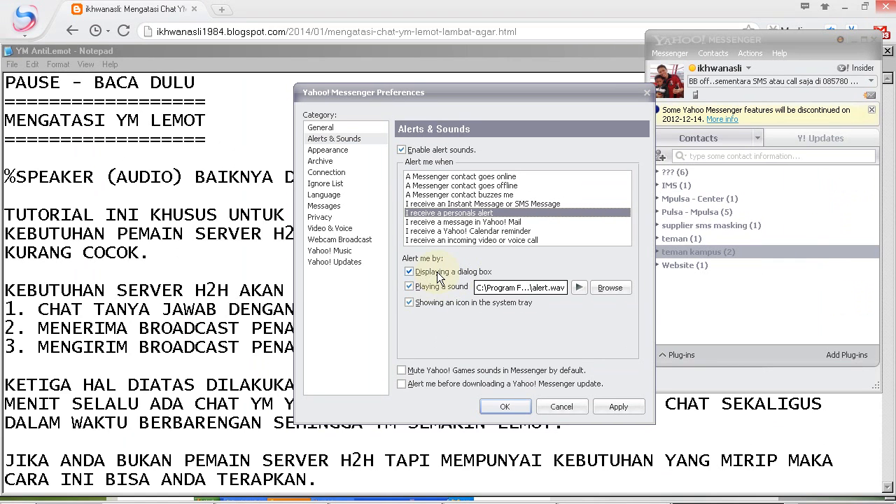
left_click(441, 272)
left_click(438, 287)
left_click(445, 302)
Turn off the dialog box, sound, system tray icon and corner message alerts for receiving a message in Yahoo! Mail
left_click(466, 222)
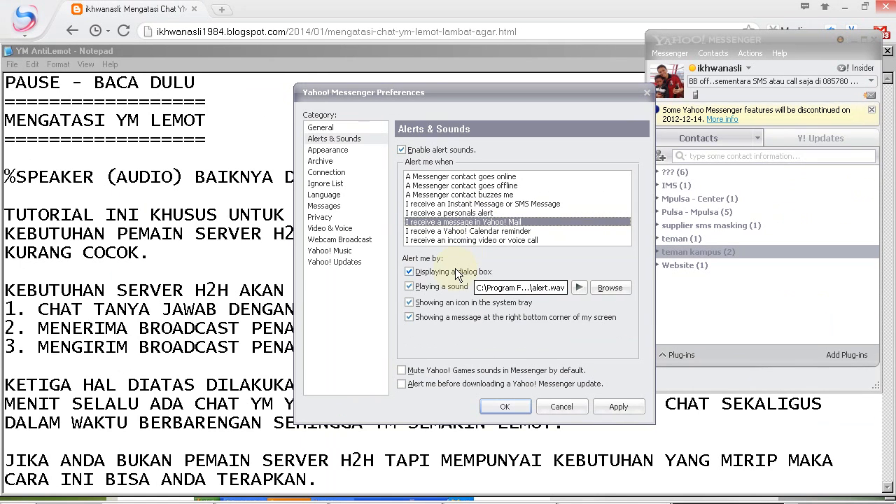
left_click(432, 322)
left_click(440, 352)
left_click(457, 303)
left_click(460, 316)
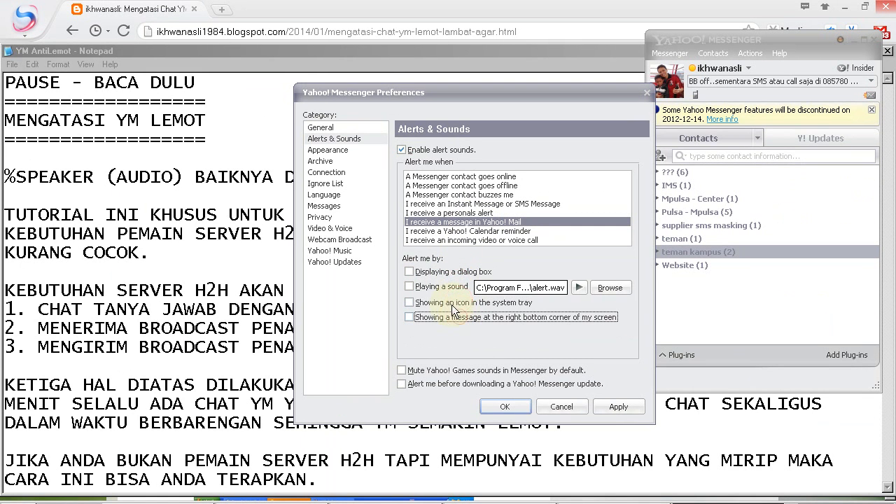
Turn off the dialog box, sound and system tray icon alerts for receiving a Yahoo! Calendar reminder
left_click(467, 232)
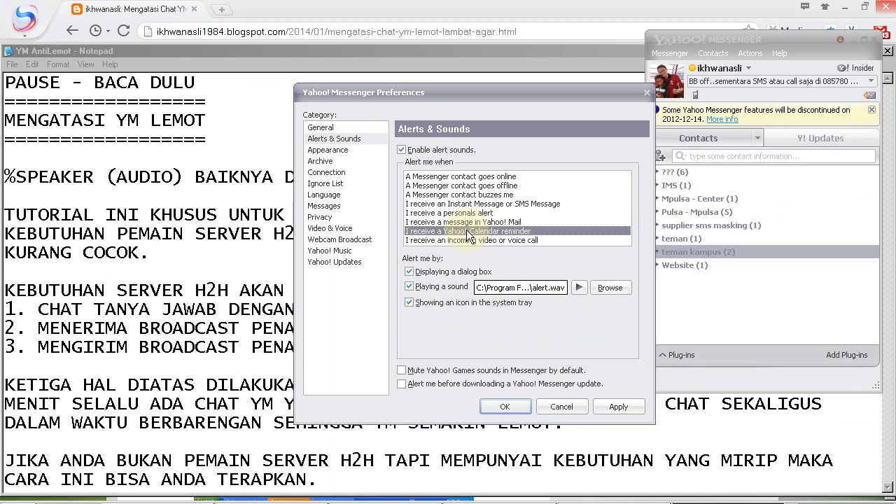
left_click(453, 272)
left_click(460, 287)
left_click(456, 301)
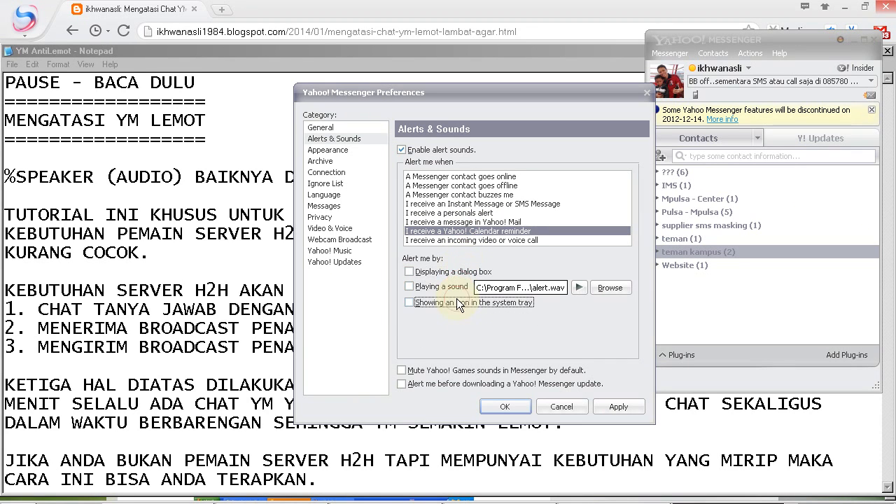
Turn off playing a sound for an incoming video or voice call
left_click(462, 240)
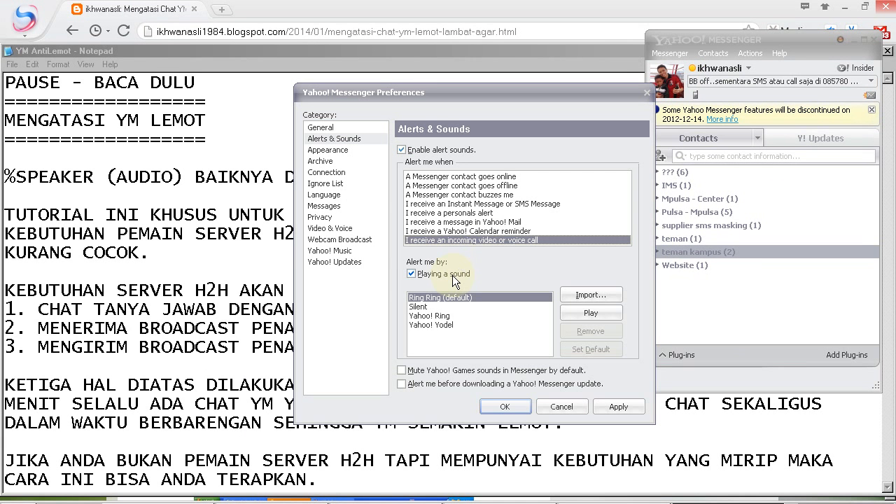
left_click(426, 317)
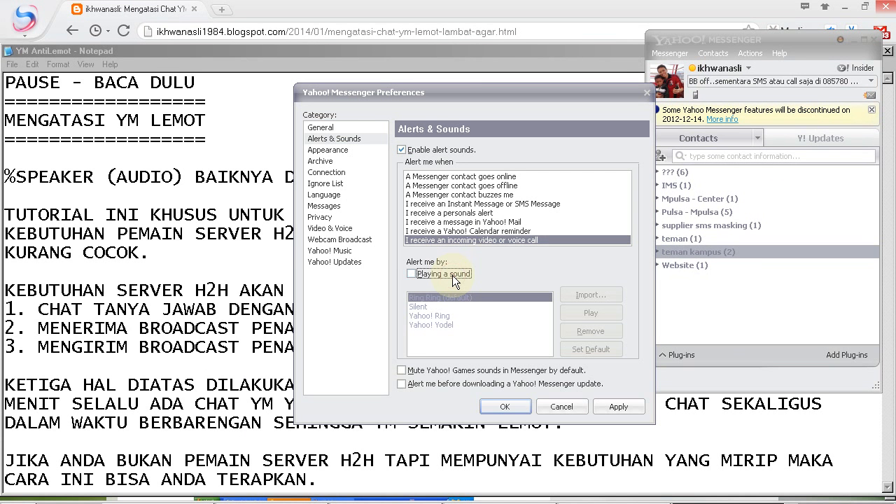
left_click(472, 240)
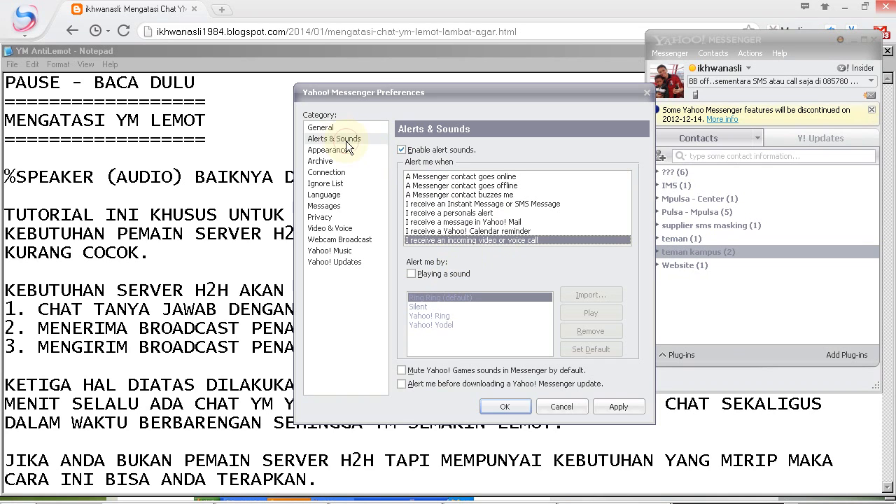
Apply the alert and sound changes, and set the Messenger skin to Silver in the appearance preferences
left_click(618, 406)
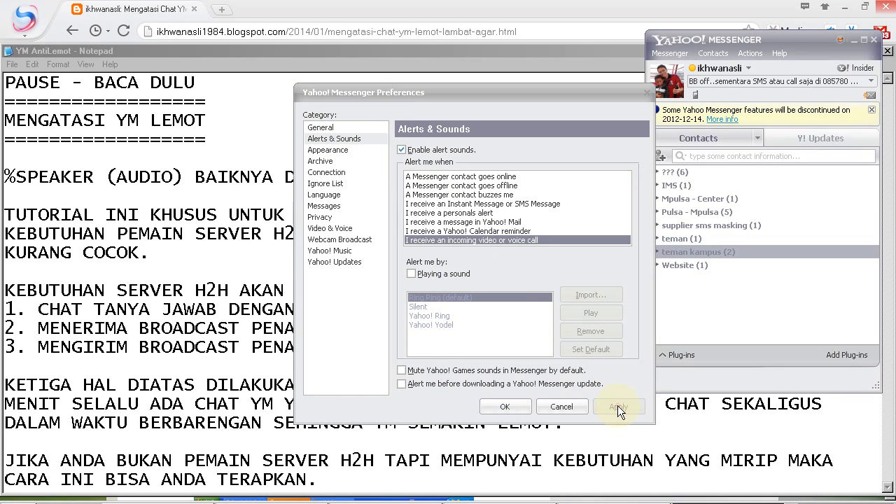
left_click(350, 149)
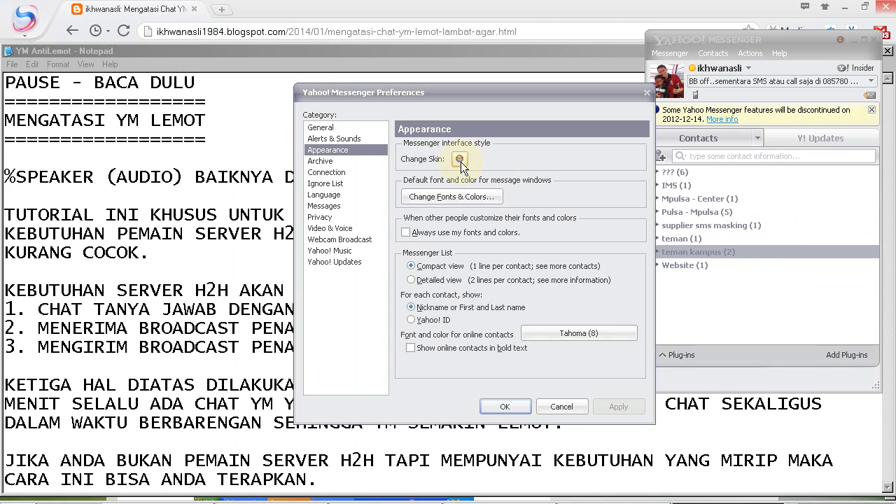
left_click(459, 160)
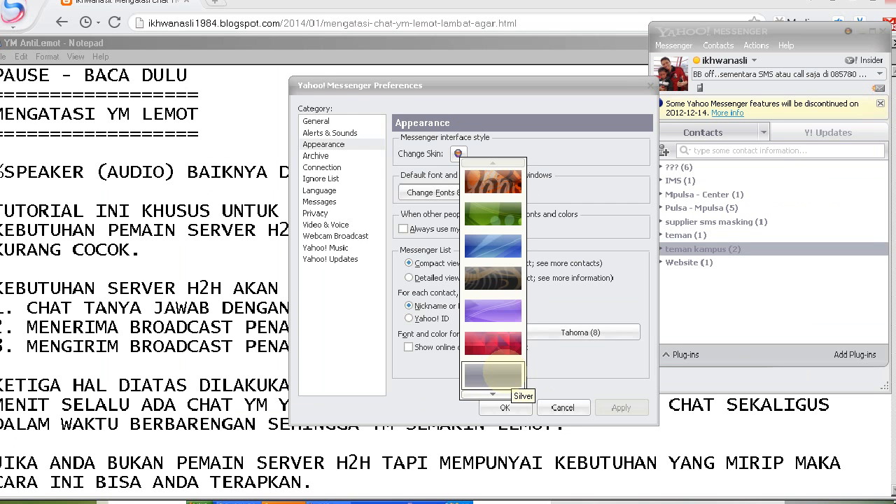
left_click(505, 371)
left_click(460, 159)
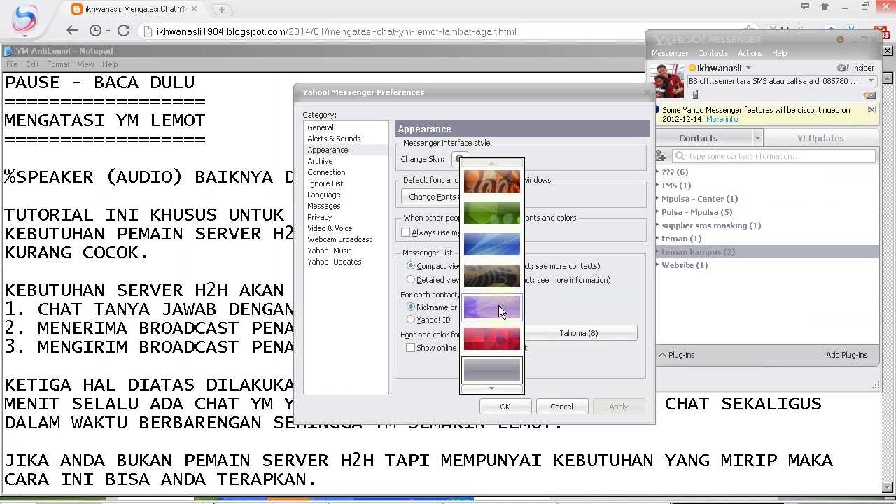
left_click(503, 368)
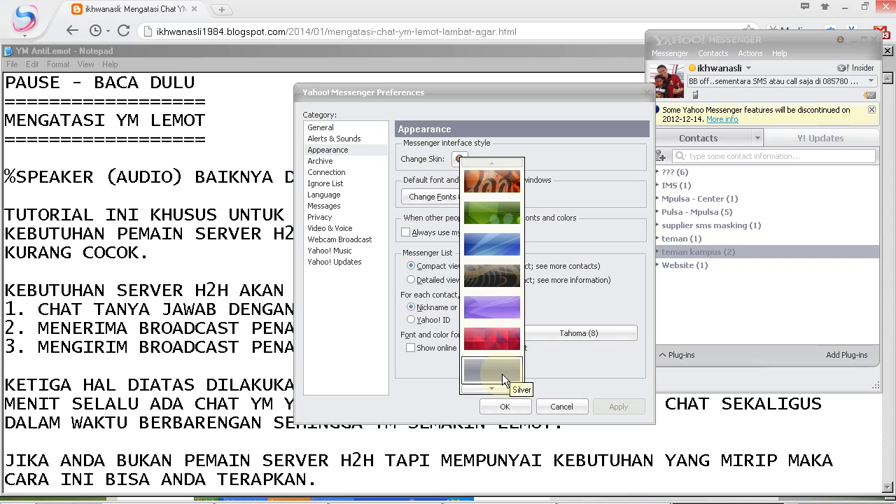
left_click(538, 365)
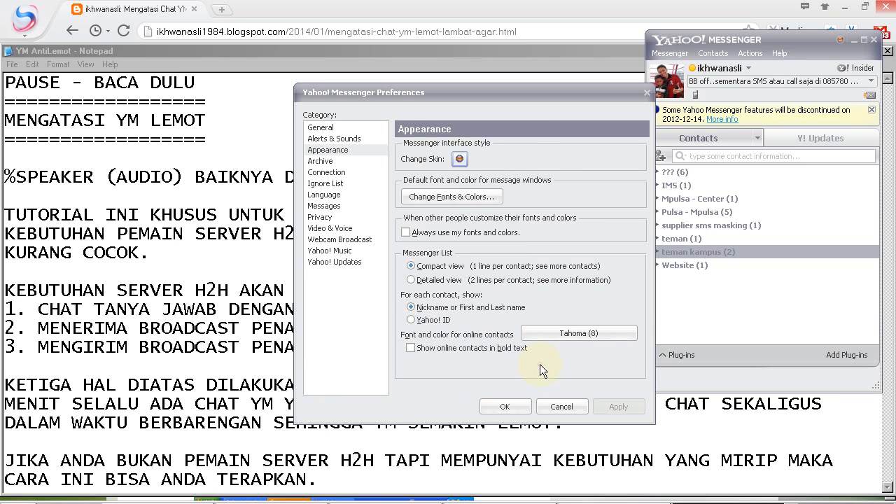
Set the Messenger List to Compact view and apply the appearance settings
left_click(448, 269)
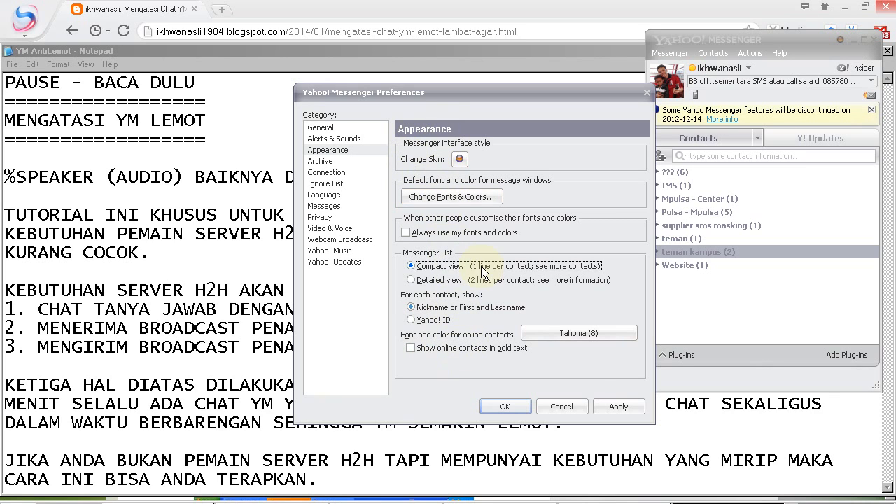
left_click(621, 407)
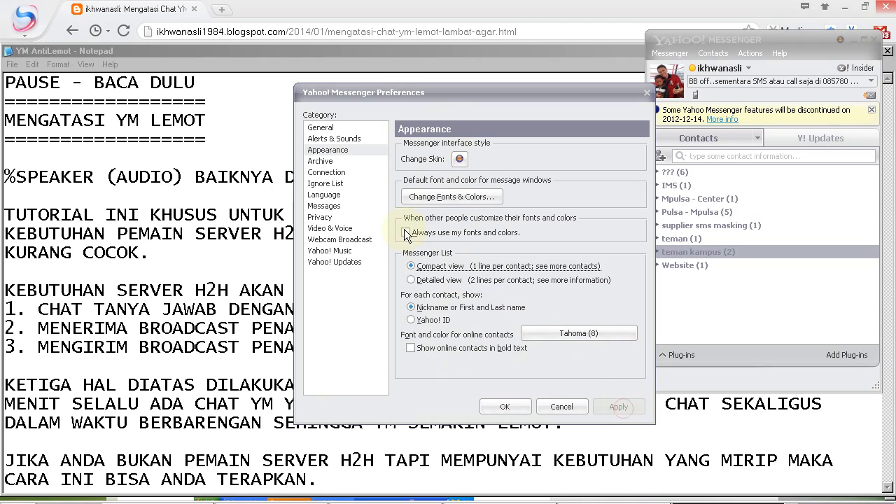
Review the Archive, Connection, Ignore List and Language preferences
left_click(348, 163)
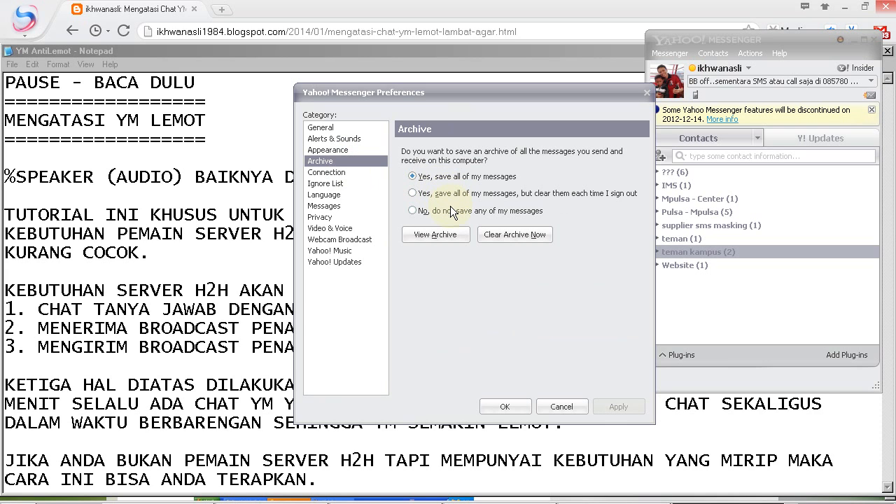
left_click(346, 171)
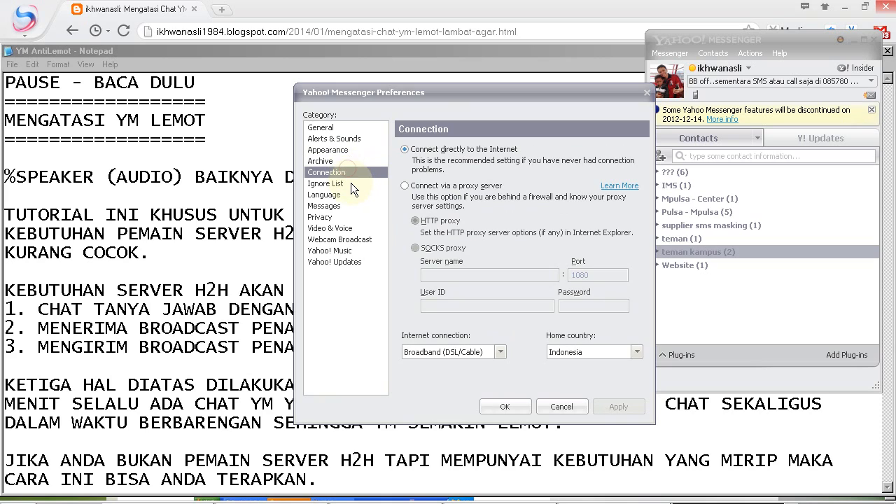
left_click(351, 182)
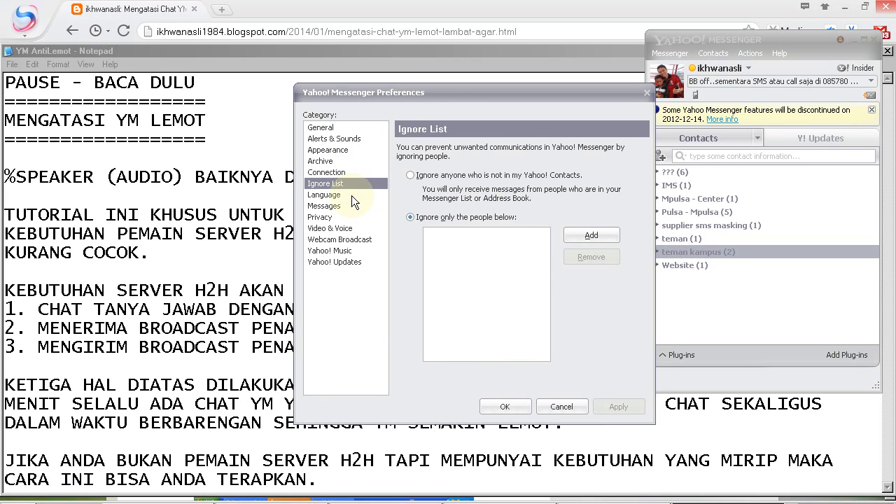
left_click(351, 195)
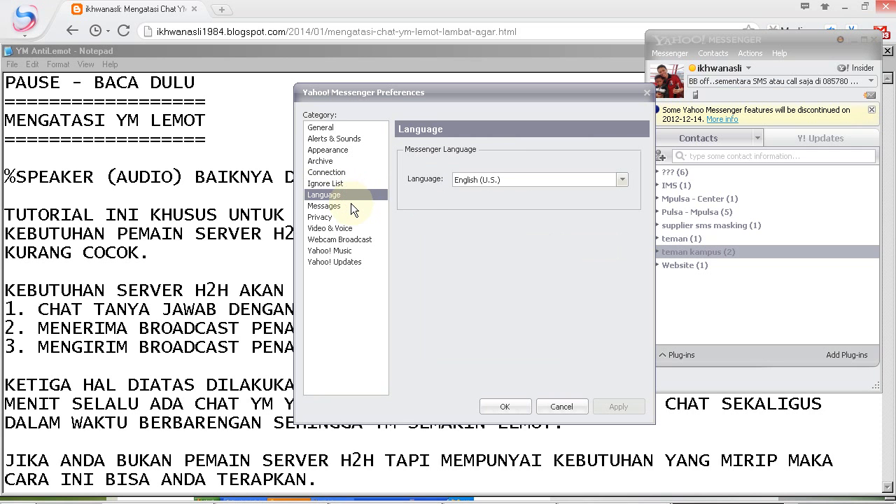
Set new messages to minimize the message window to the taskbar, check it with an incoming test message, and apply the setting
left_click(351, 206)
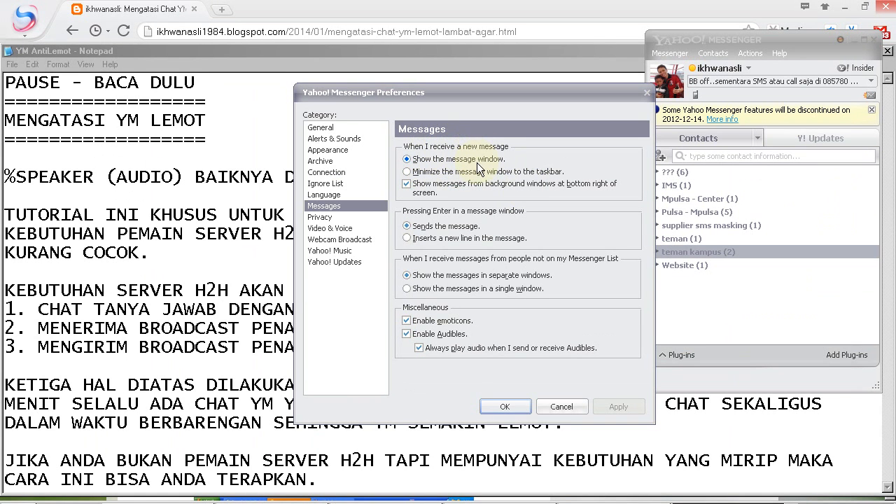
left_click(468, 173)
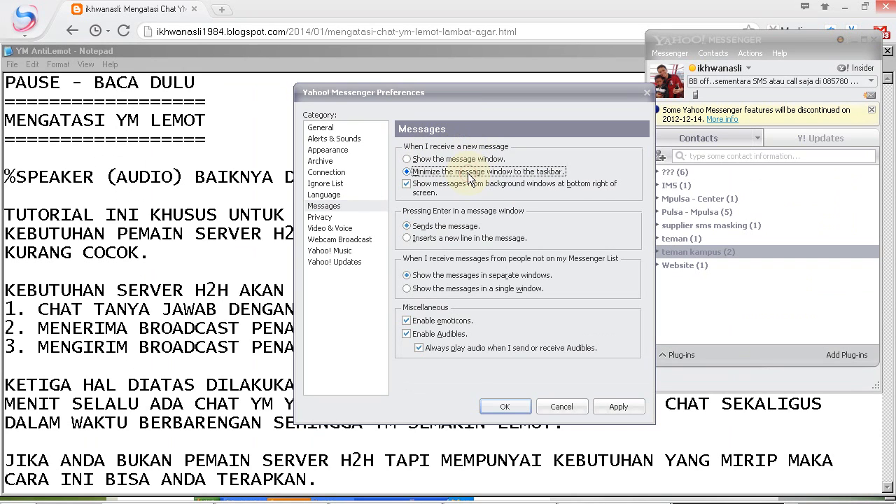
left_click(469, 161)
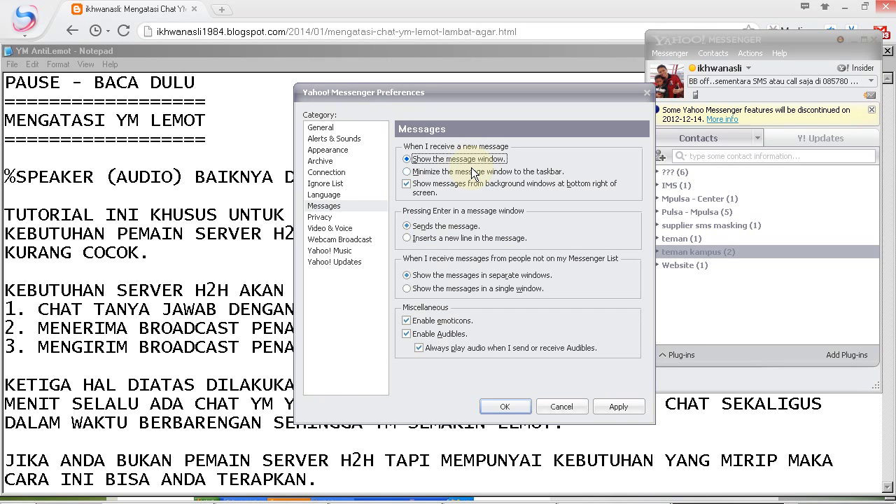
left_click(472, 173)
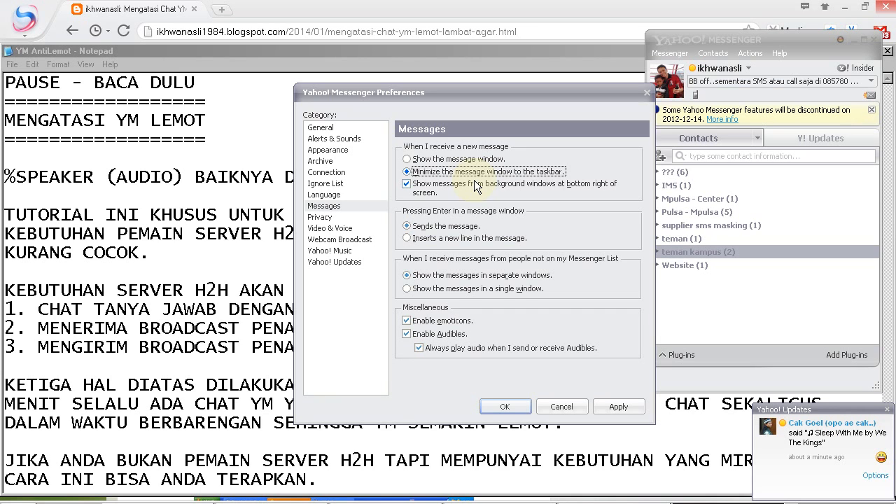
left_click(476, 161)
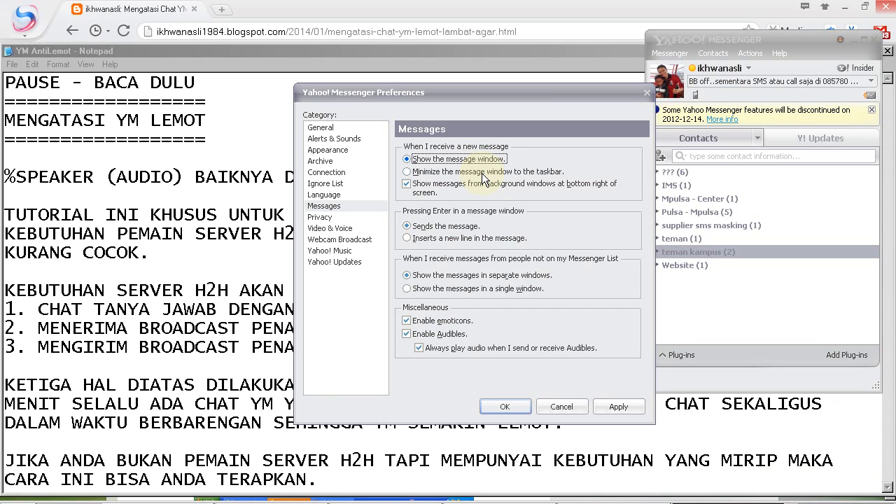
left_click(482, 173)
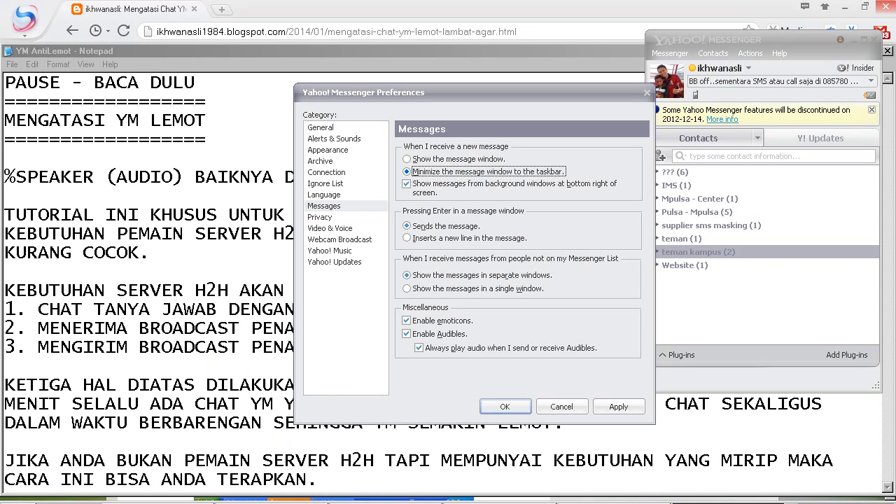
left_click(234, 385)
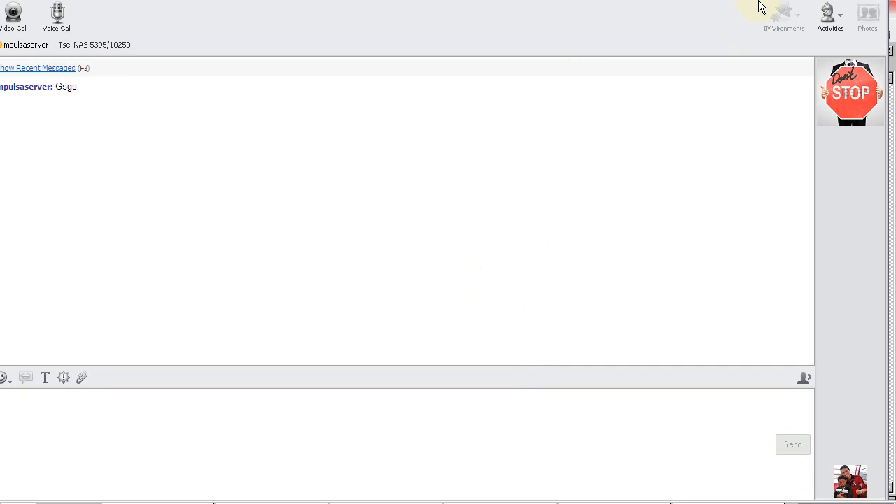
right_click(199, 501)
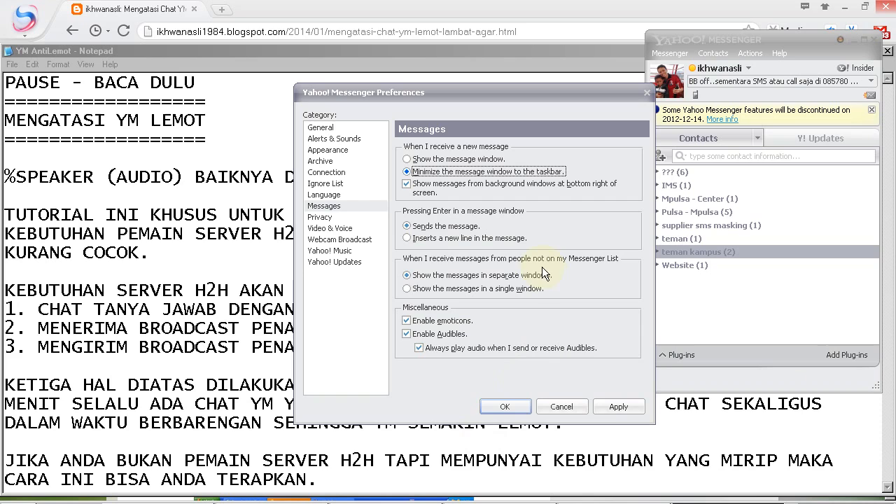
left_click(615, 406)
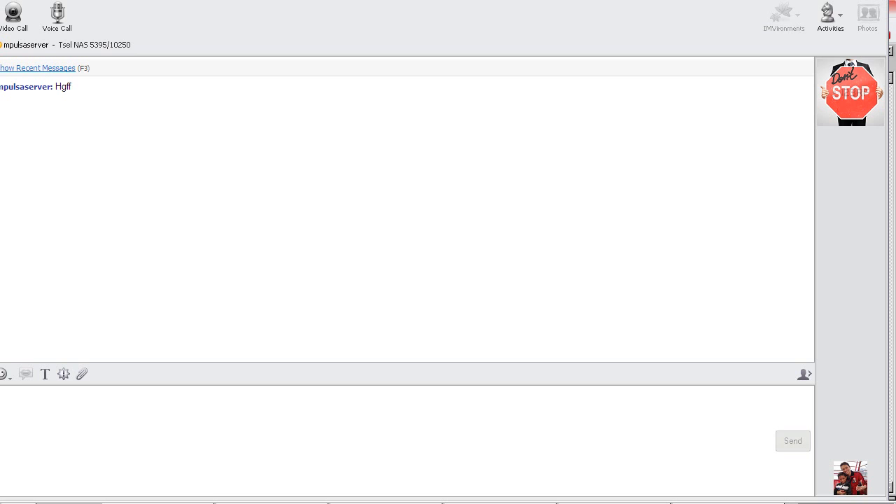
Reply "ASDAS" in the open test chat
type("ASDAS")
key("Return")
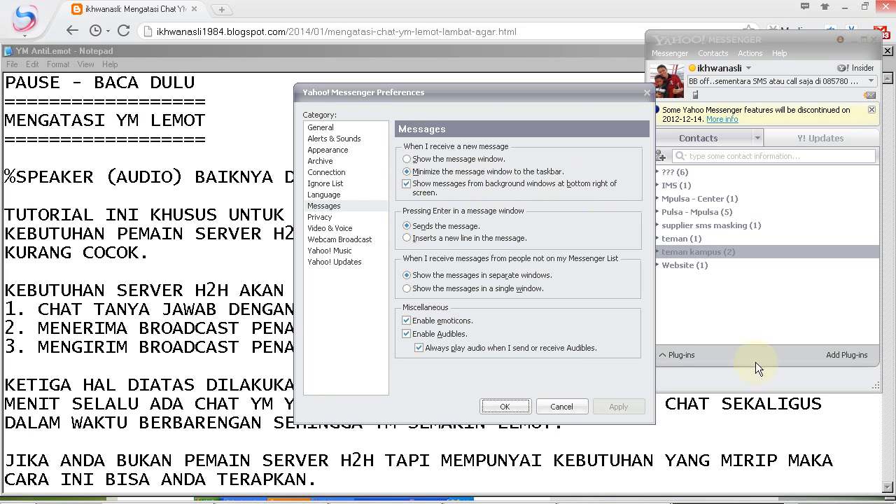
Turn off showing messages from background windows at the bottom right of the screen
left_click(476, 185)
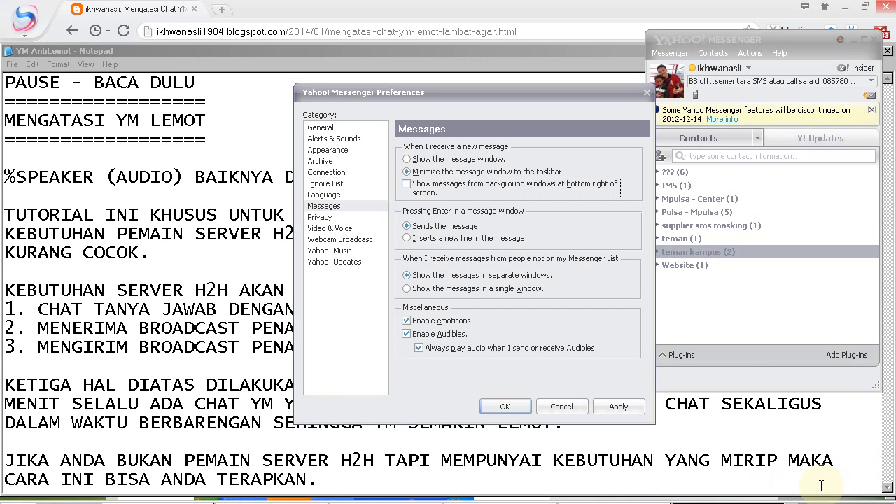
mouse_move(868, 480)
left_mouse_down()
mouse_move(807, 496)
mouse_move(867, 500)
mouse_move(888, 488)
mouse_move(878, 499)
mouse_move(837, 497)
mouse_move(849, 489)
left_mouse_up()
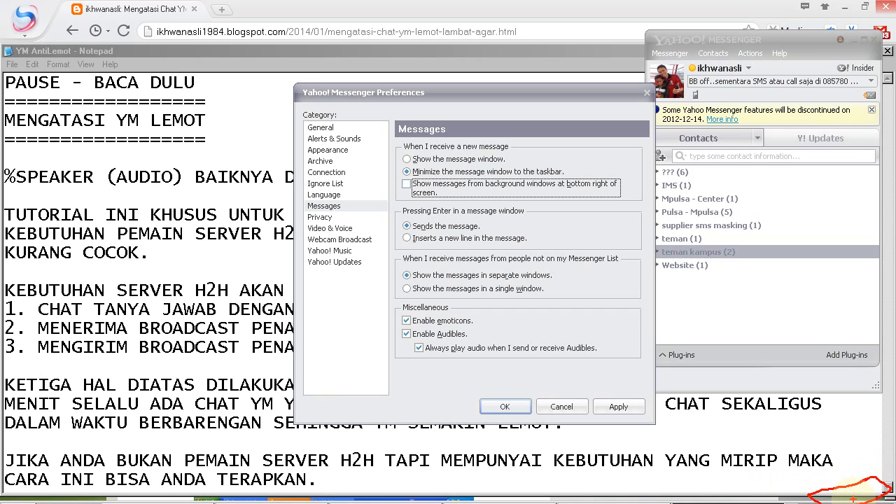
key("Escape")
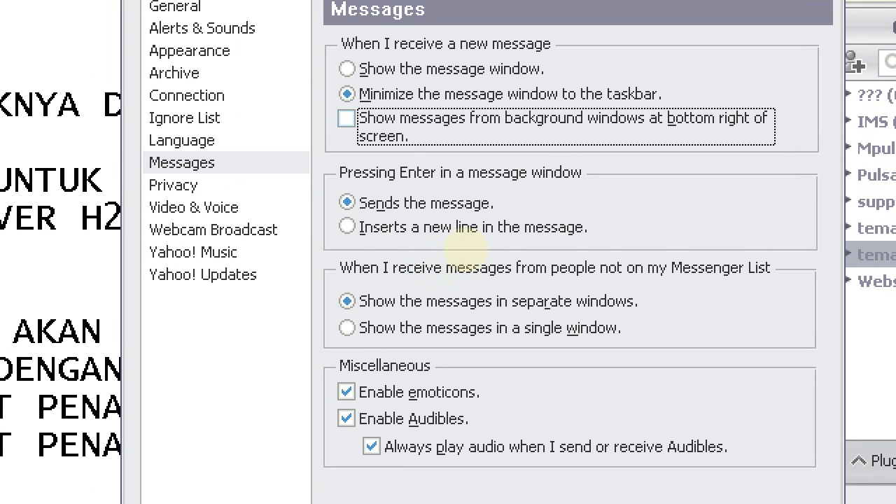
Show messages from people not on the Messenger List in a single window, and disable Audibles
left_click_drag(340, 283, 598, 285)
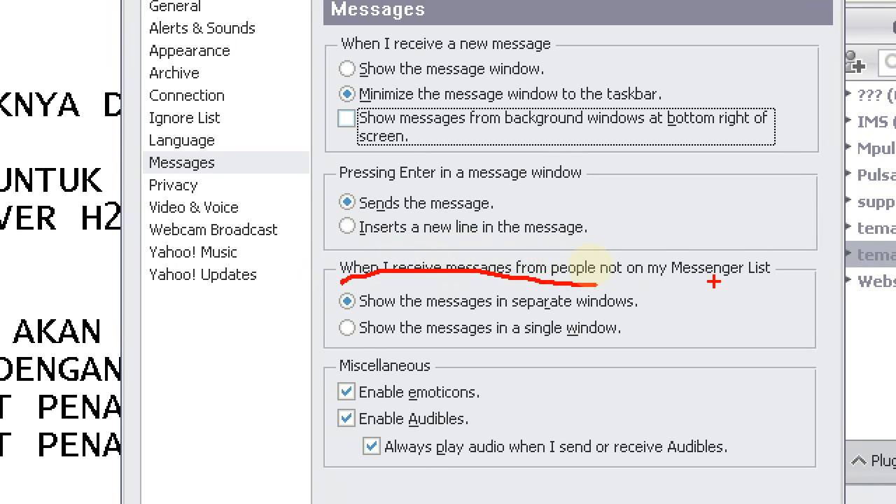
key("Escape")
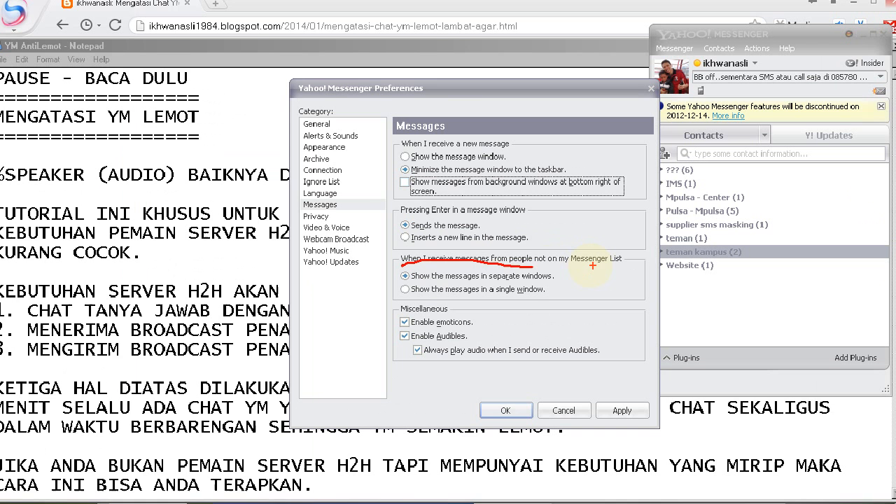
left_click(426, 291)
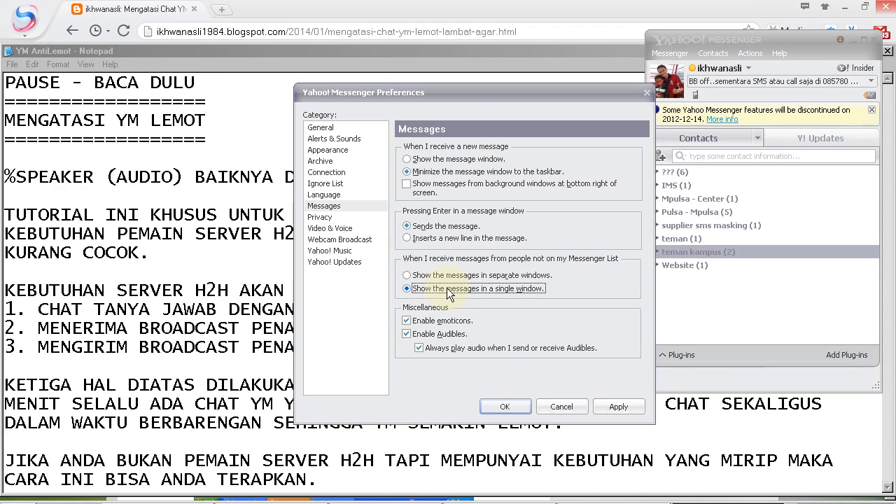
left_click(443, 333)
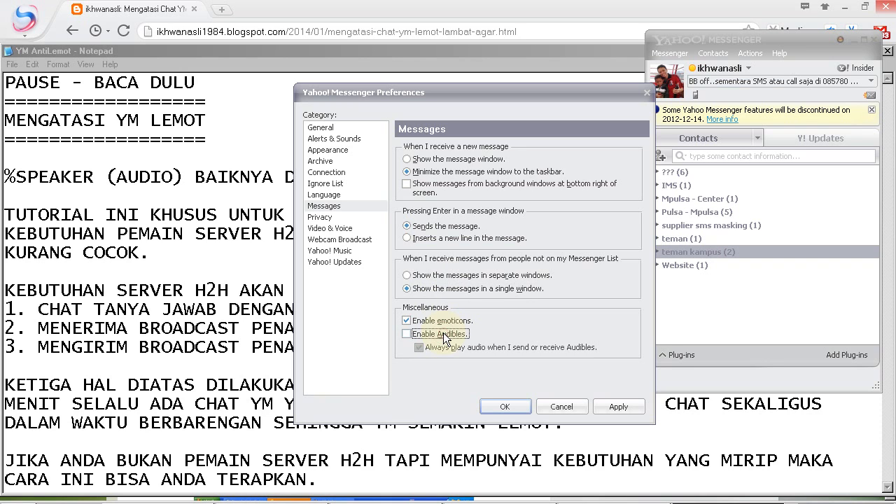
In the privacy preferences, turn off automatic status changes for LAUNCHcast Radio, Yahoo! Games and showing the webcam
left_click(356, 219)
left_click(356, 207)
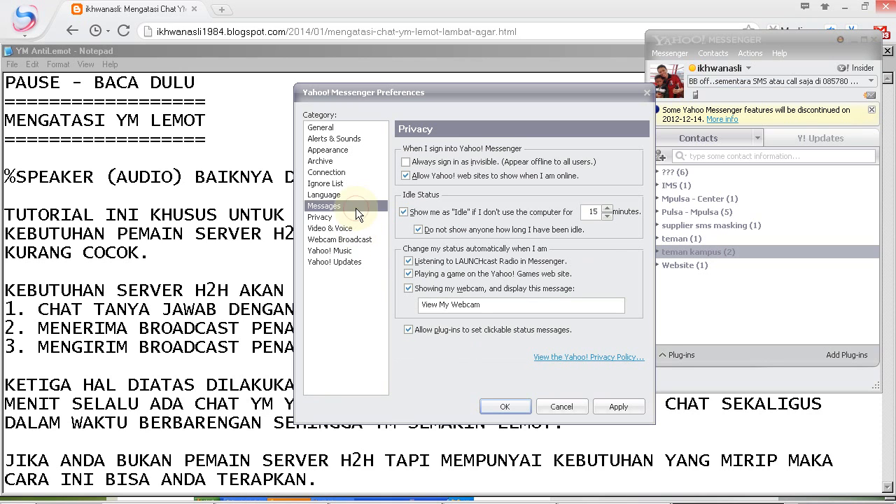
left_click(356, 220)
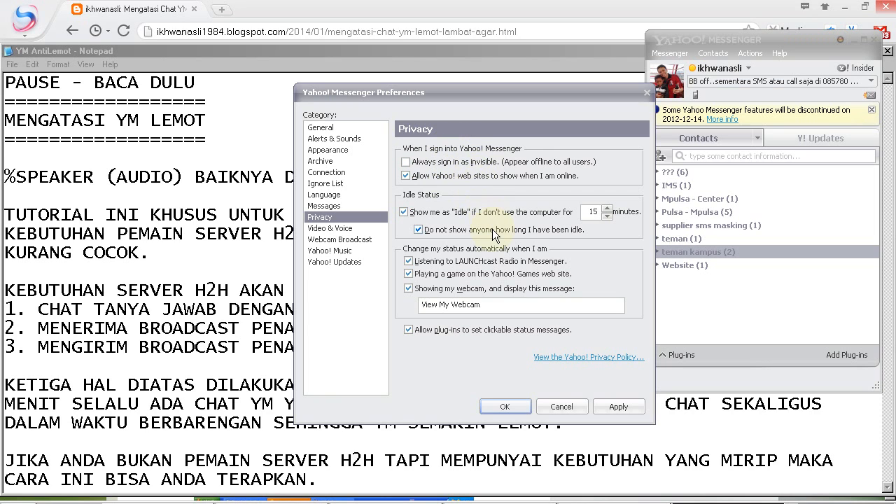
left_click(495, 262)
left_click(495, 274)
left_click(498, 288)
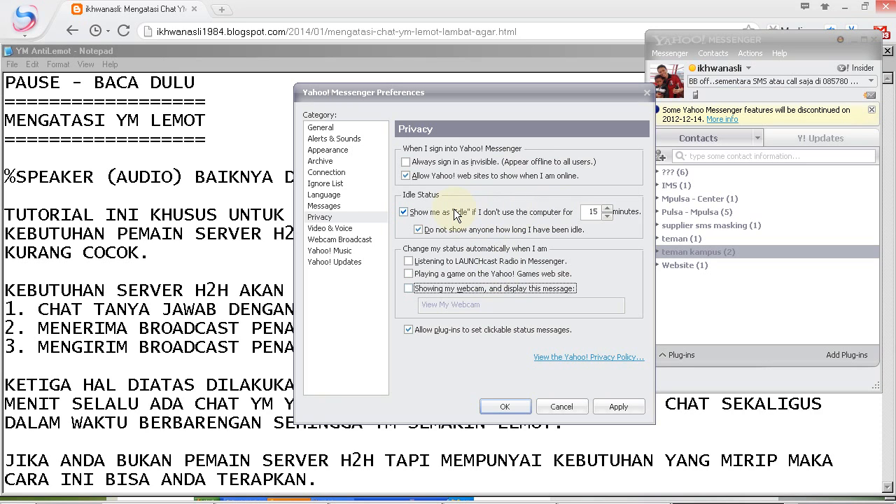
Turn off showing the account as "Idle" when the computer is not used
left_click(406, 212)
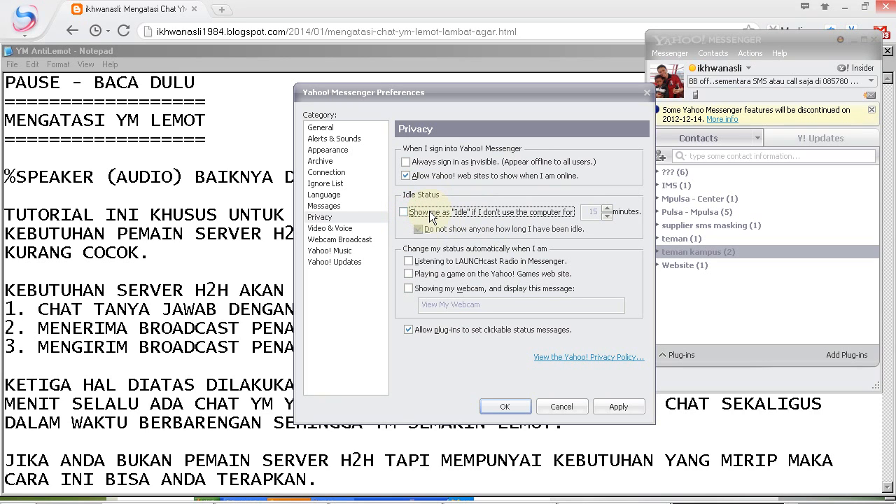
left_click(410, 212)
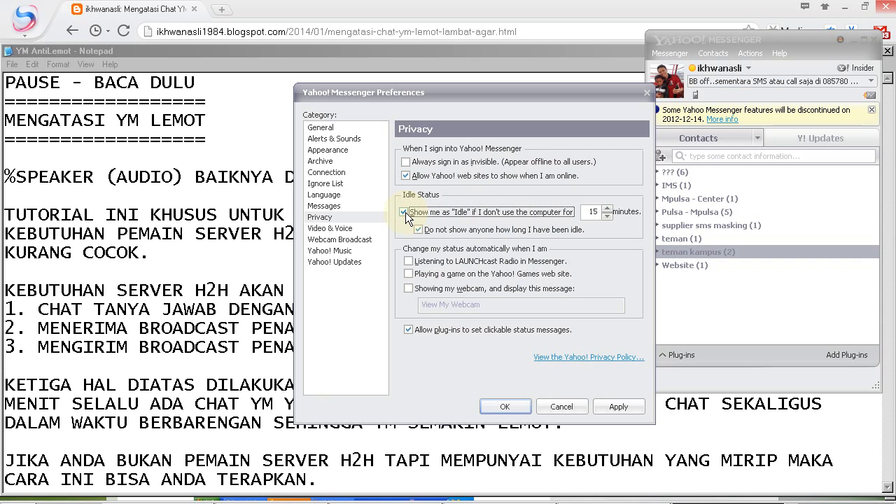
left_click(405, 213)
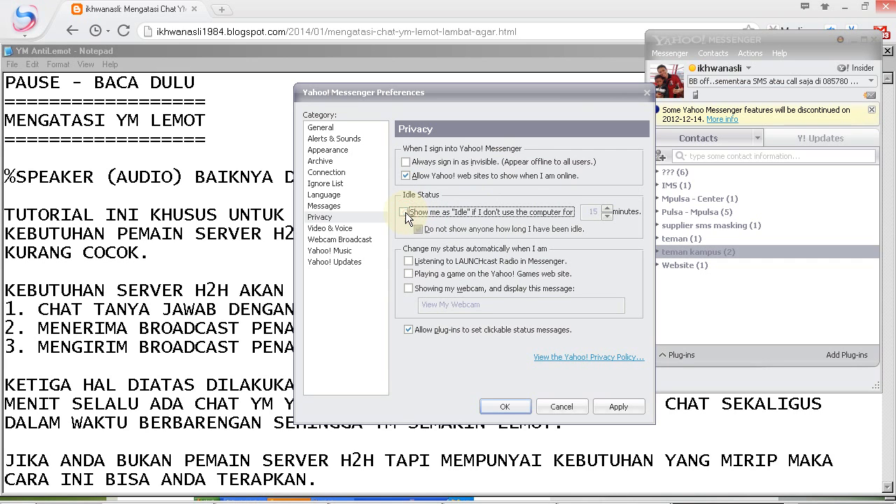
Review the Video & Voice, Webcam Broadcast, Yahoo! Music and Yahoo! Updates preferences
left_click(353, 231)
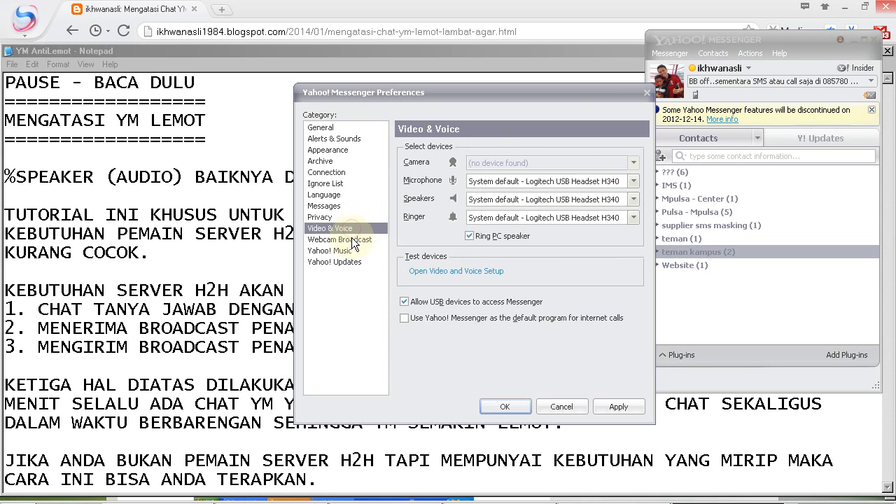
left_click(354, 241)
left_click(348, 250)
left_click(347, 261)
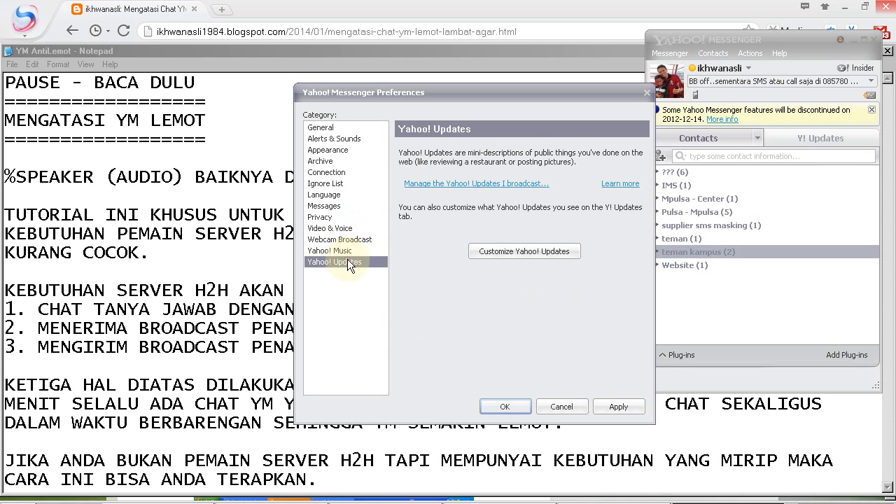
Return to the privacy preferences, apply all pending changes and close the preferences
left_click(326, 218)
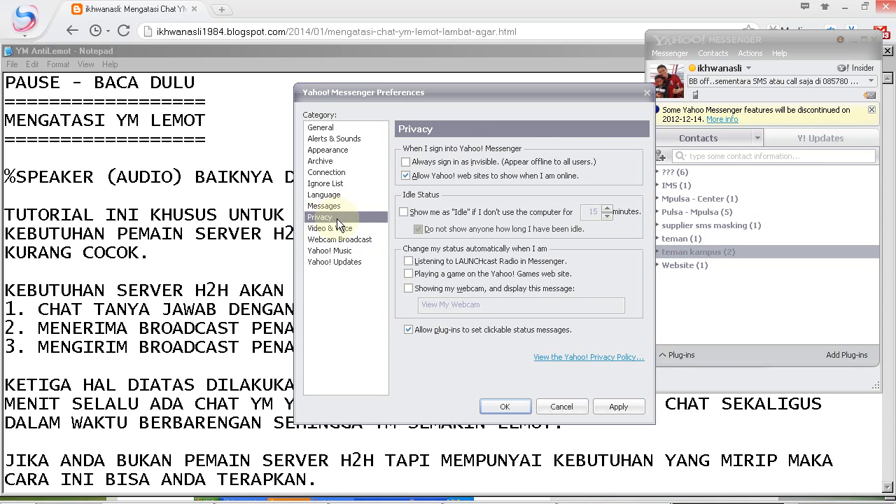
left_click(617, 407)
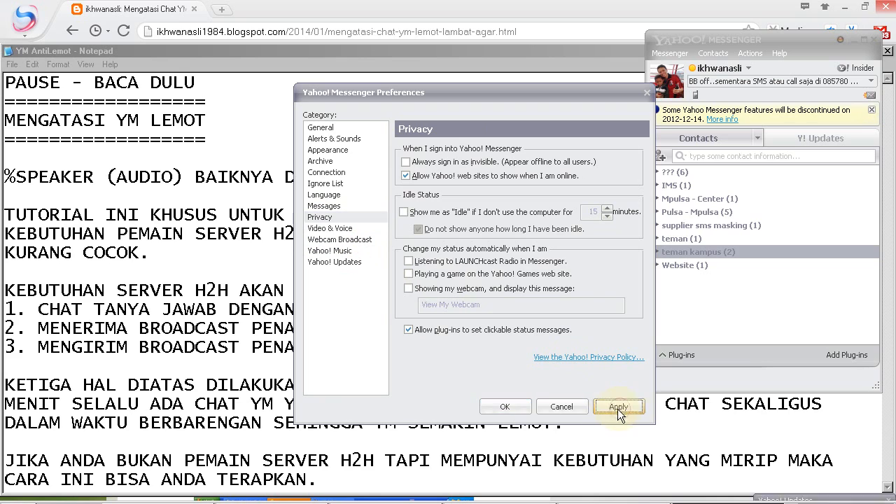
left_click(524, 413)
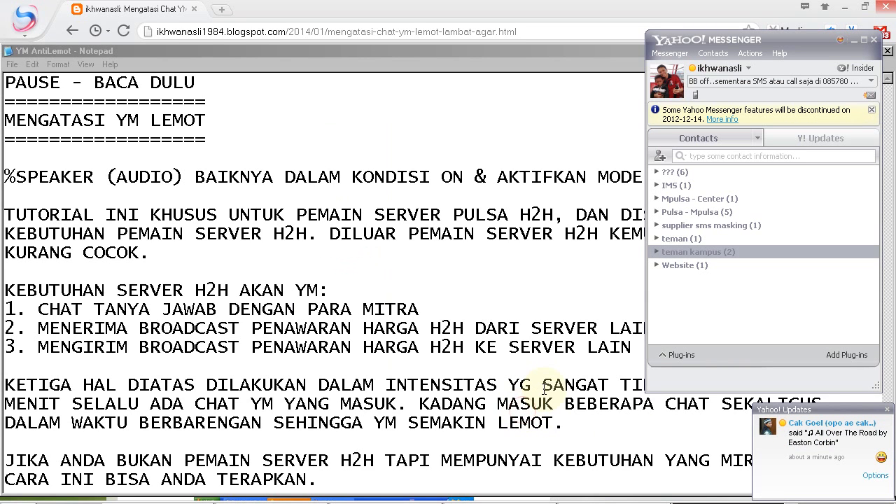